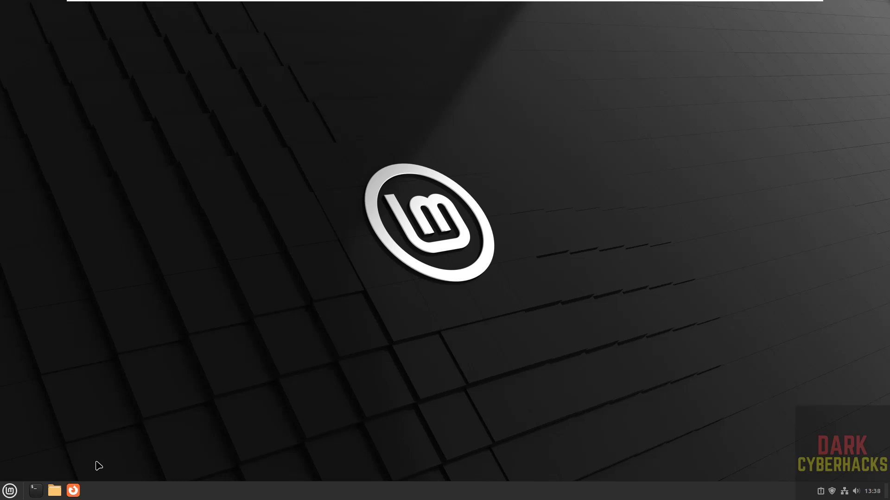
# Launch Firefox and load torproject.org
pyautogui.click(72, 490)
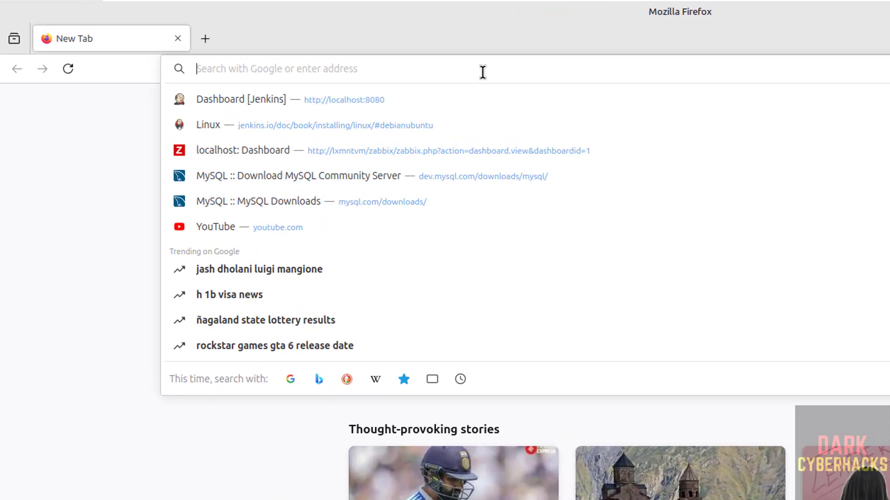
pyautogui.write('tor')
pyautogui.write('pr')
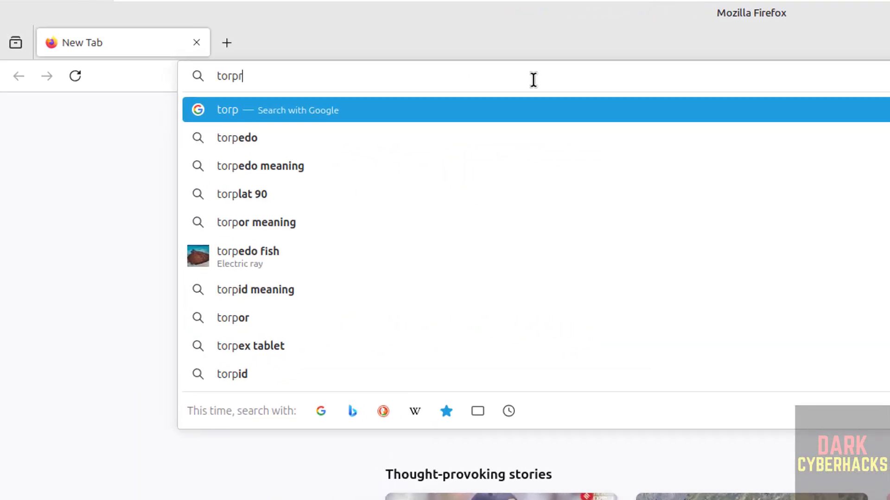
pyautogui.write('oject.org')
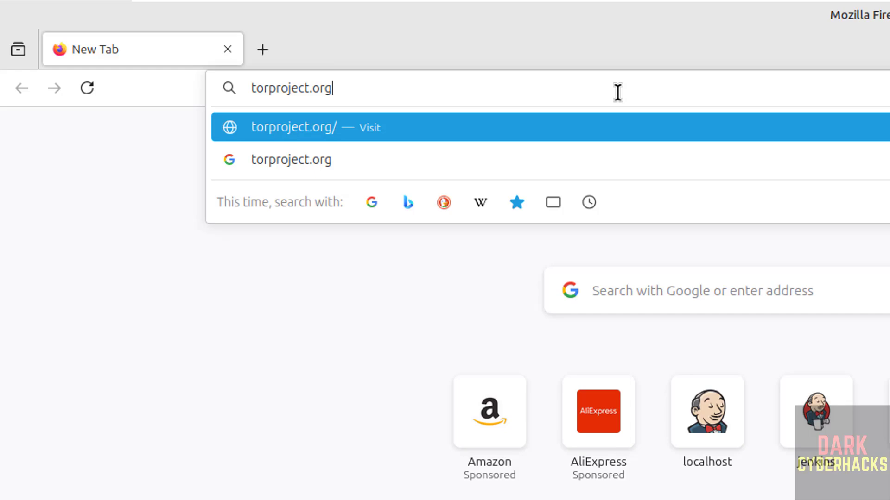
pyautogui.press('Return')
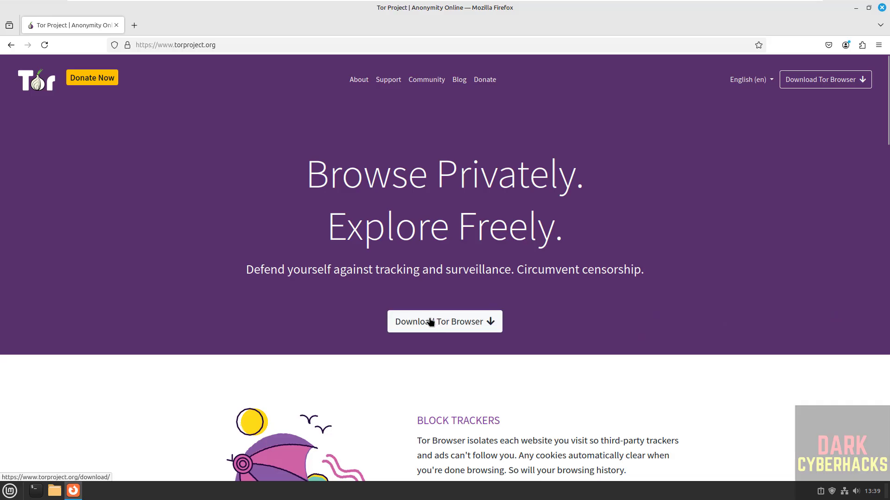
# Download the 116 MB Linux archive tor-browser-linux-x86_64-14.0.3.tar.xz
pyautogui.click(810, 82)
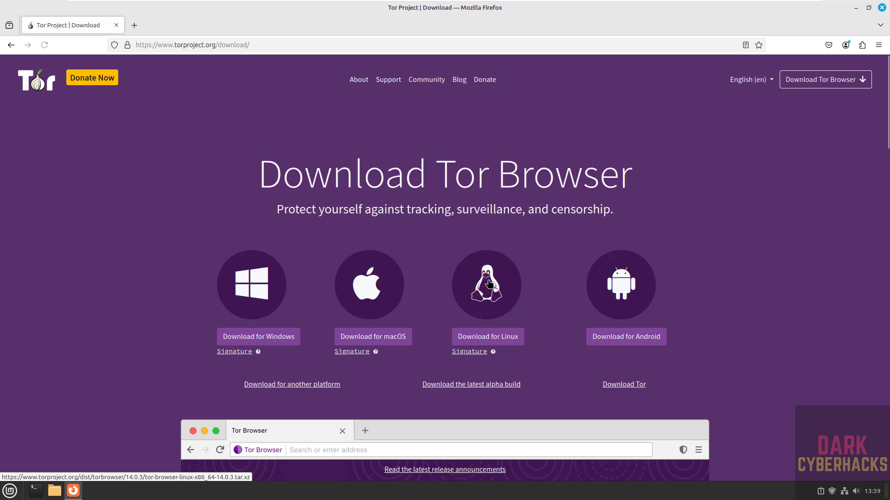
pyautogui.click(488, 297)
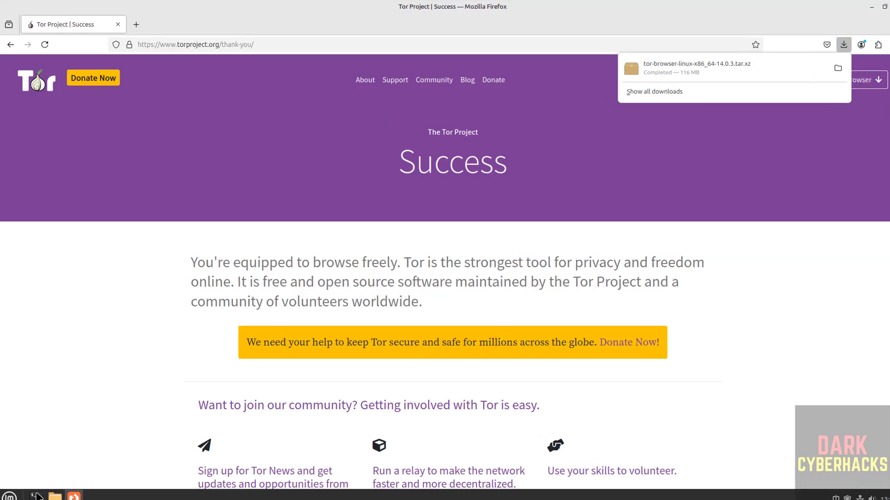
# In ~/Downloads, delete the VirtualBox .deb and tar -xvf tor-browser-linux-x86_64-14.0.3.tar.xz
pyautogui.click(36, 496)
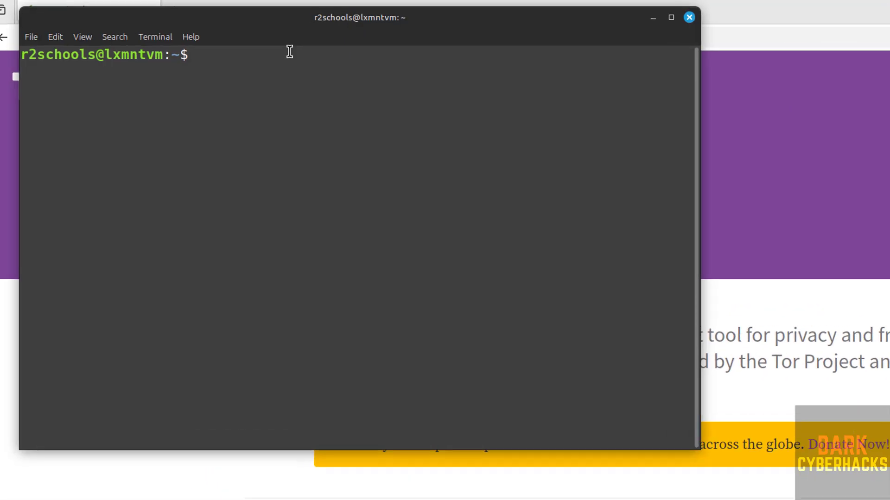
pyautogui.write('cd Dow')
pyautogui.press('Tab')
pyautogui.press('Return')
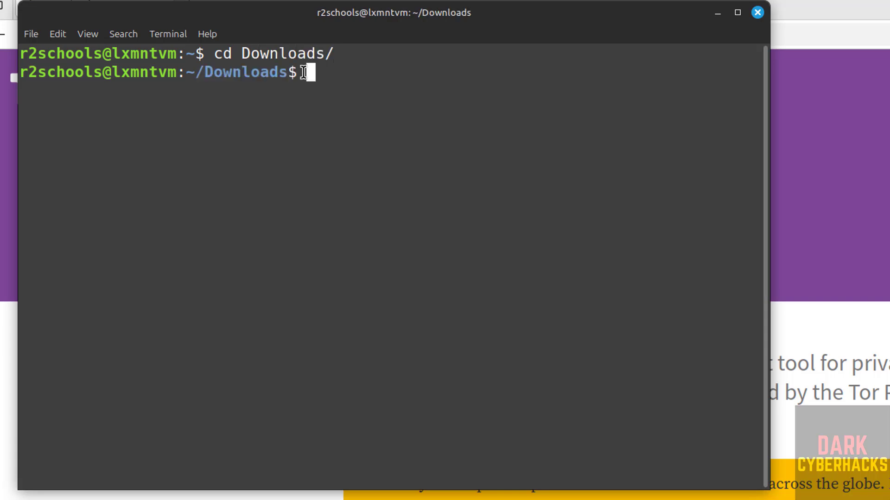
pyautogui.write('ls')
pyautogui.press('Return')
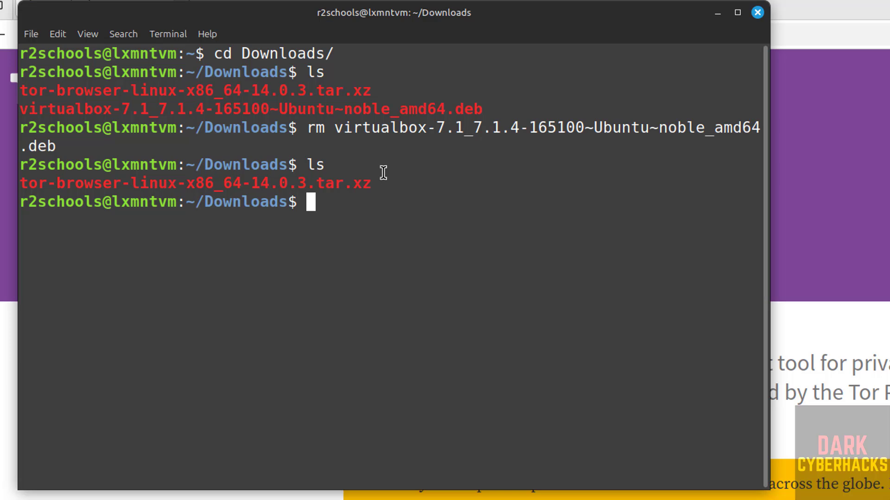
pyautogui.write('tar -')
pyautogui.write('xvf to')
pyautogui.press('Tab')
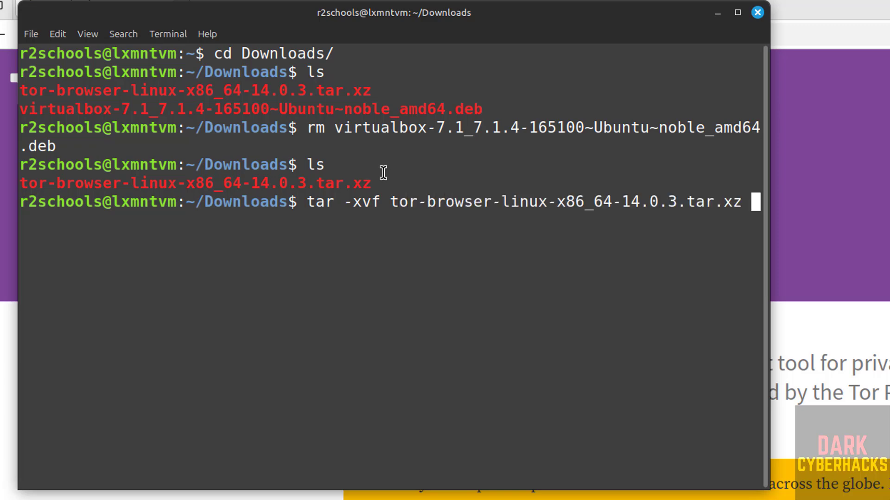
pyautogui.press('Return')
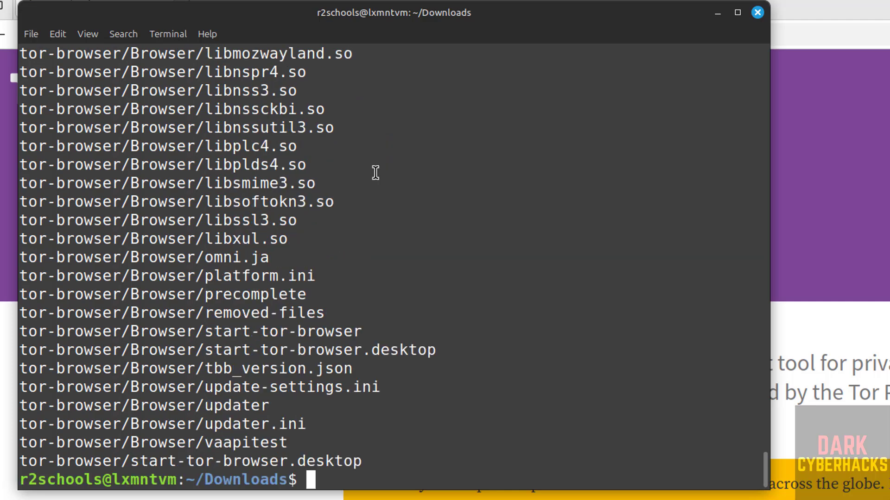
pyautogui.write('ls')
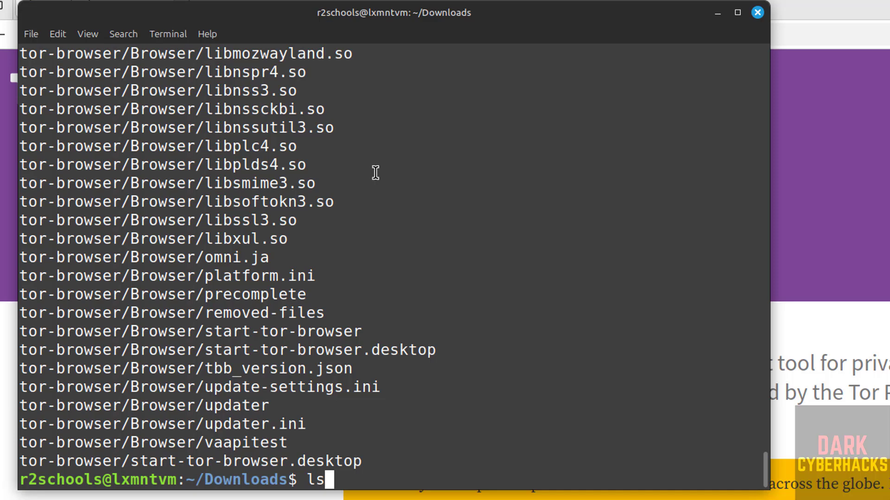
# Move into the extracted tor-browser folder and list its contents
pyautogui.press('Return')
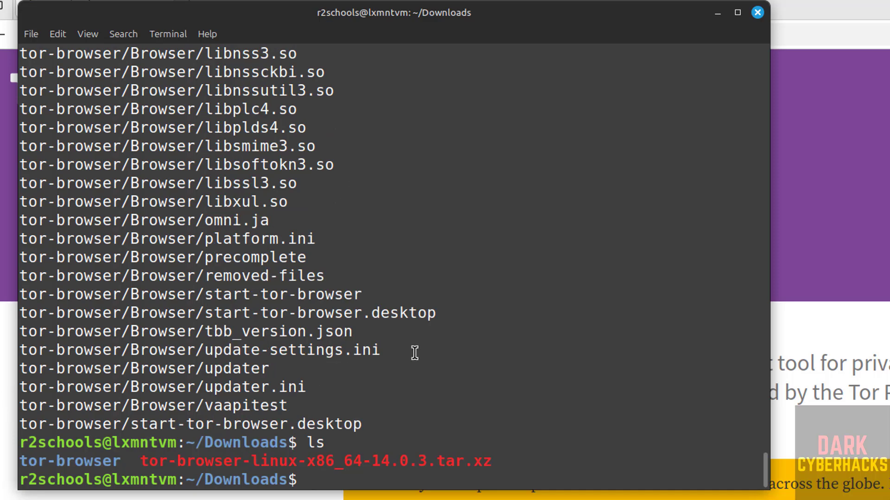
pyautogui.write('cd t')
pyautogui.press('Tab')
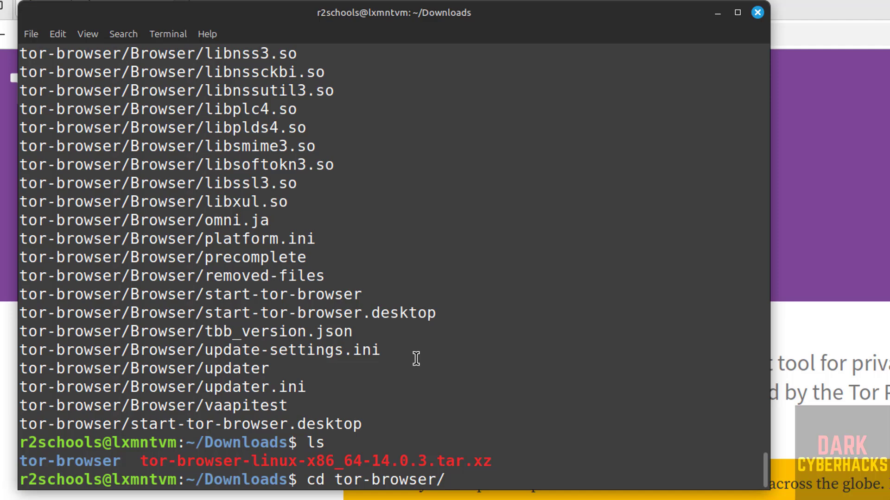
pyautogui.press('Return')
pyautogui.write('ls')
pyautogui.press('Return')
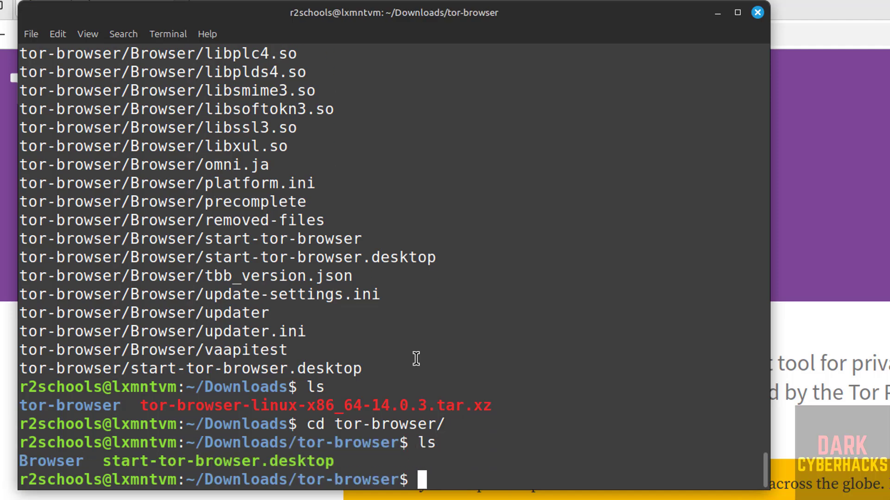
# Clear the screen and run ./start-tor-browser.desktop
pyautogui.hotkey('ctrl', 'l')
pyautogui.write('ls')
pyautogui.press('Return')
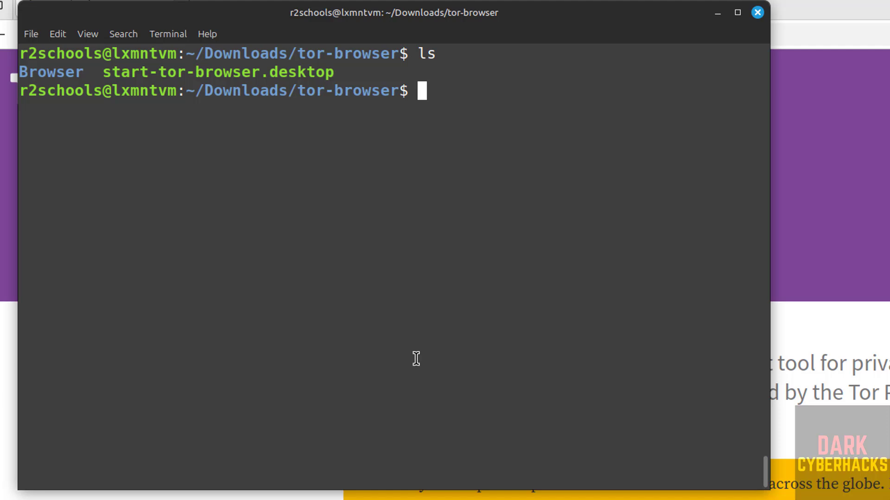
pyautogui.write('./')
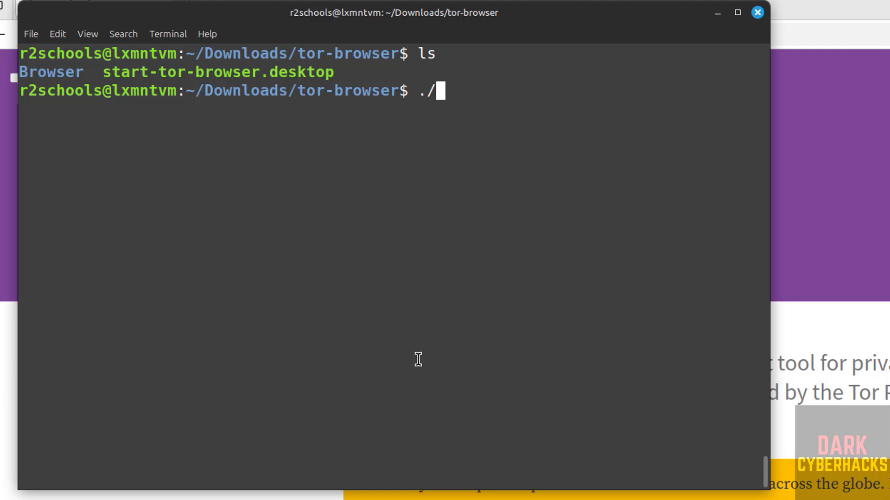
pyautogui.write('start')
pyautogui.press('Tab')
pyautogui.press('Return')
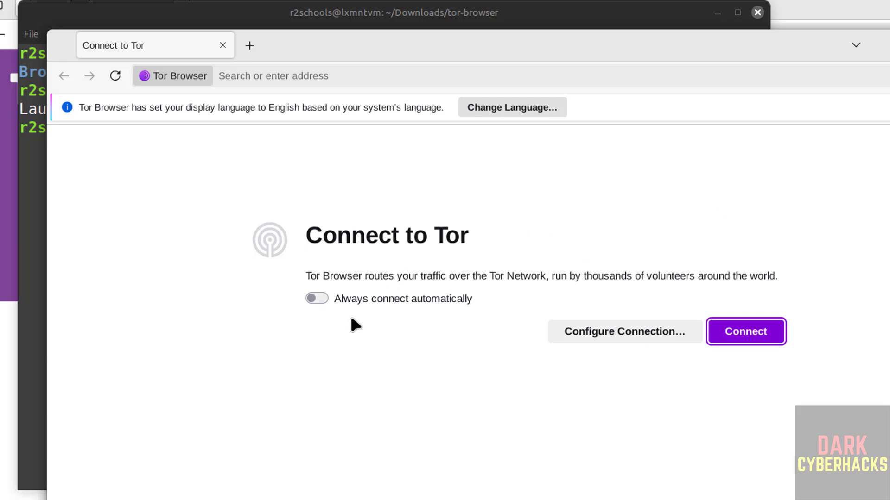
# Enable 'Always connect automatically' and connect Tor Browser to the network
pyautogui.click(315, 298)
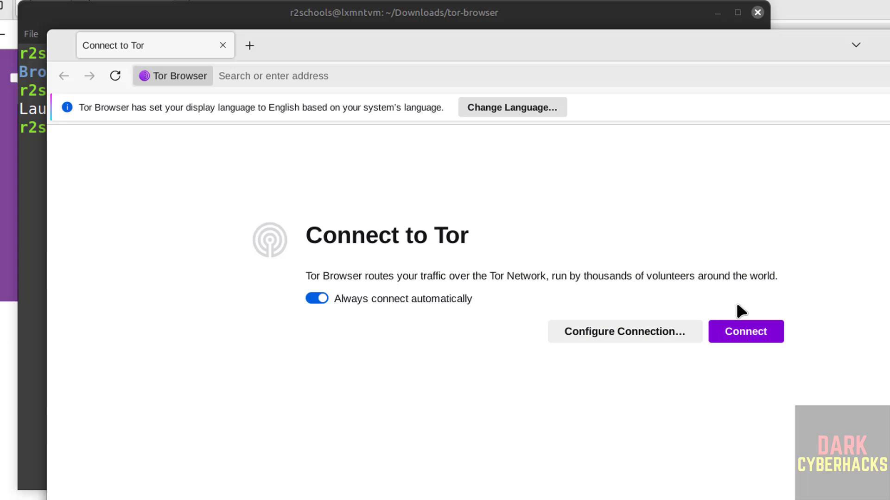
pyautogui.click(745, 332)
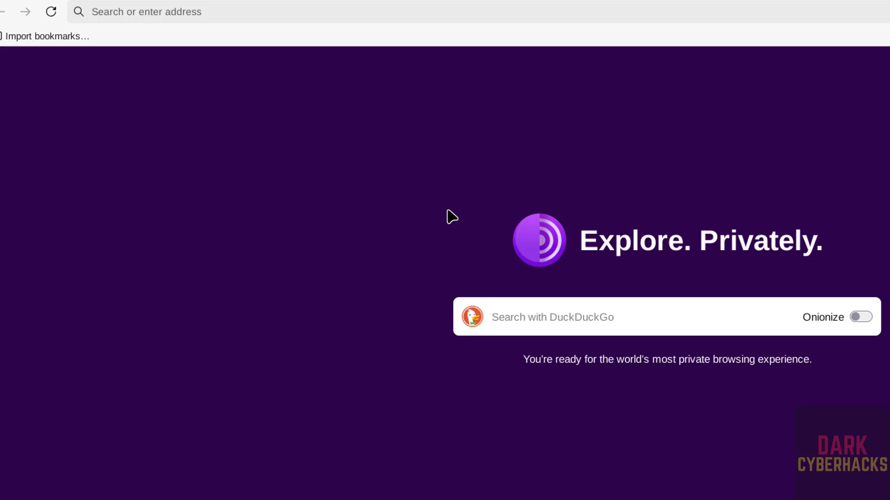
# Back in the terminal, go up from tor-browser to Downloads and list it
pyautogui.hotkey('alt', 'Tab')
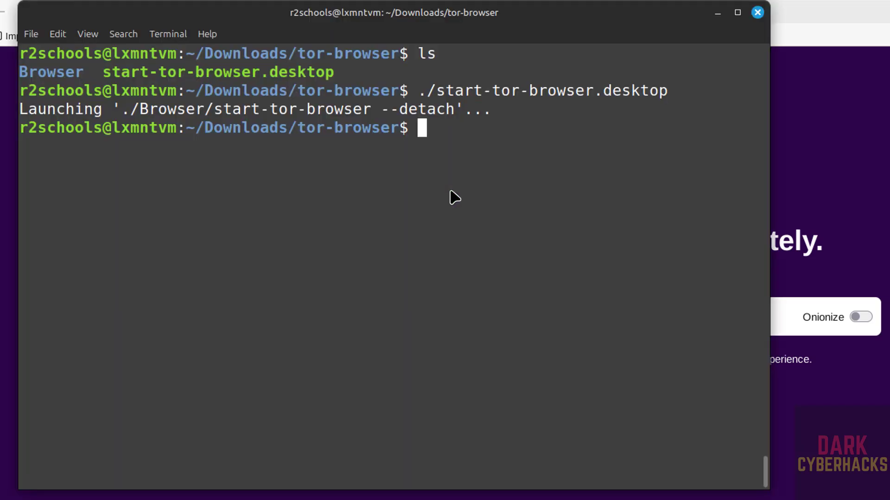
pyautogui.write('ls')
pyautogui.press('Return')
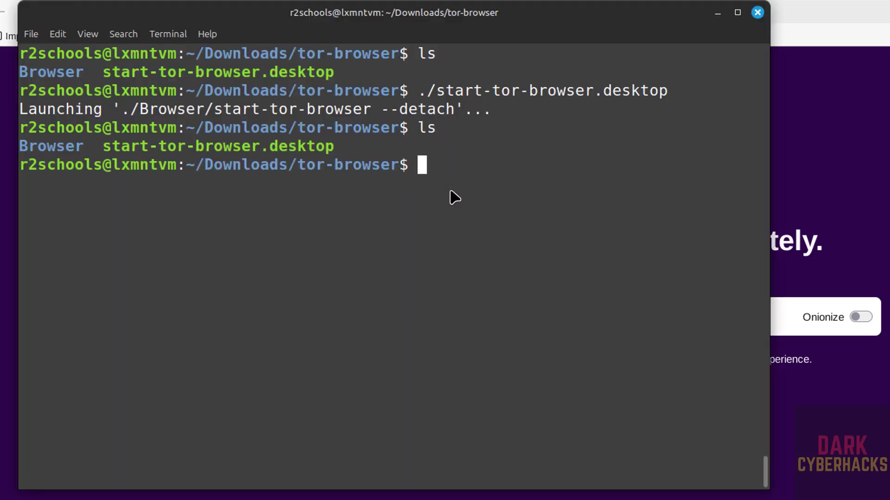
pyautogui.write('cd ..')
pyautogui.press('Return')
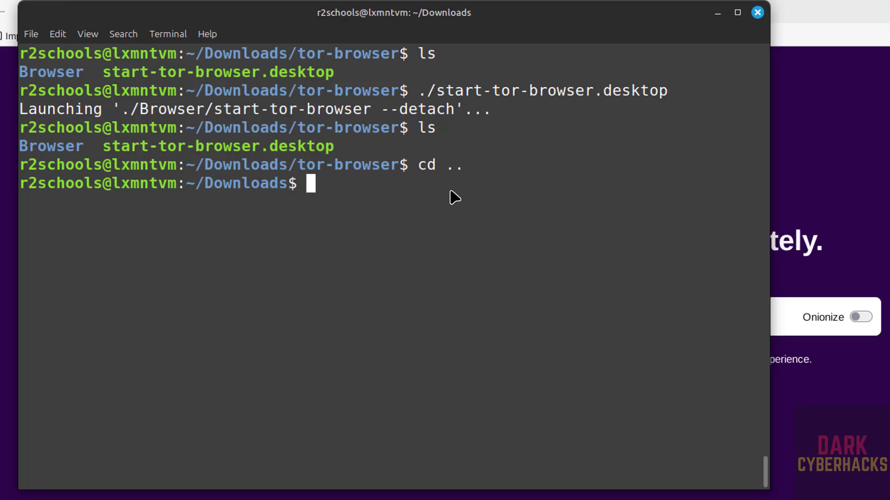
pyautogui.write('ls')
pyautogui.press('Return')
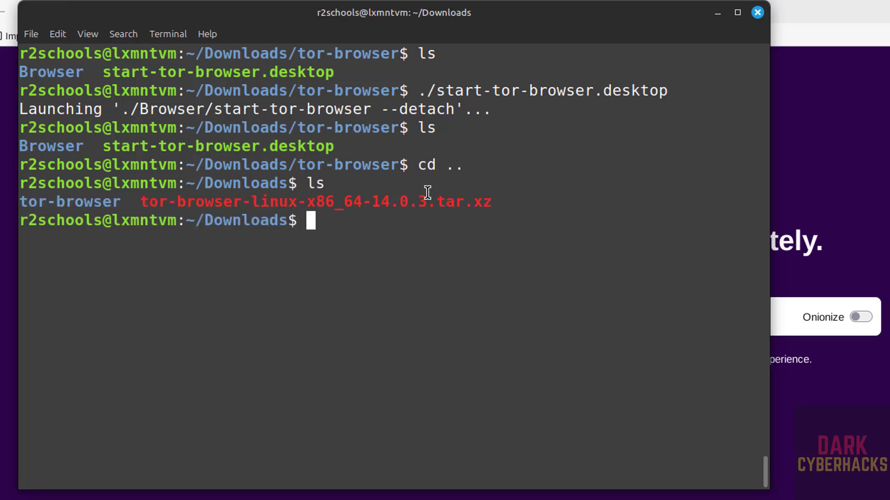
pyautogui.write('rm')
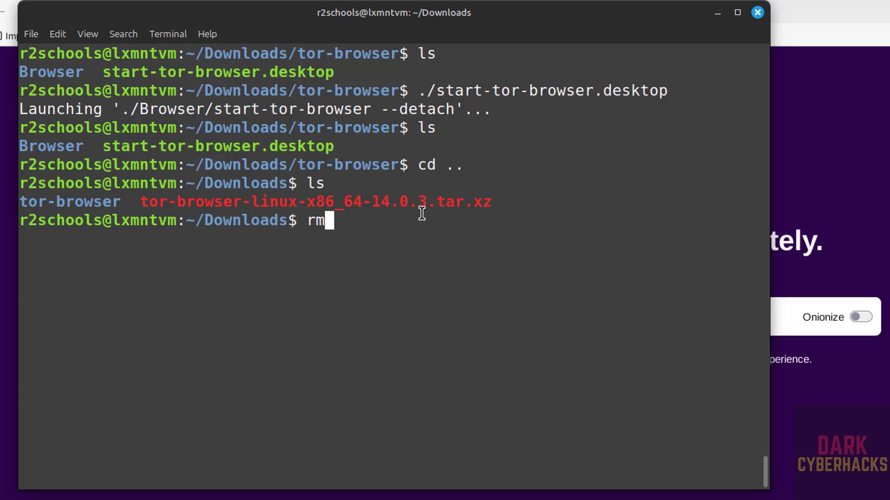
pyautogui.write(' t')
# Delete tor-browser-linux-x86_64-14.0.3.tar.xz, confirming only the tor-browser folder remains
pyautogui.press('Tab')
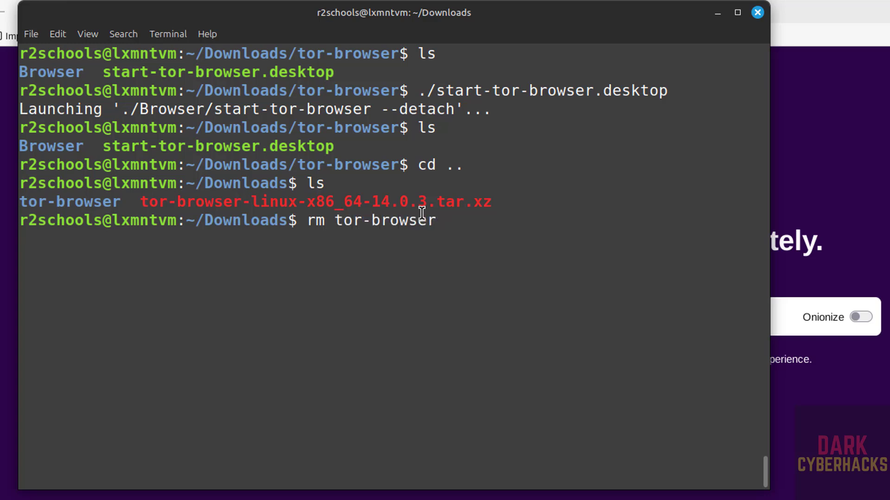
pyautogui.write('-')
pyautogui.press('Tab')
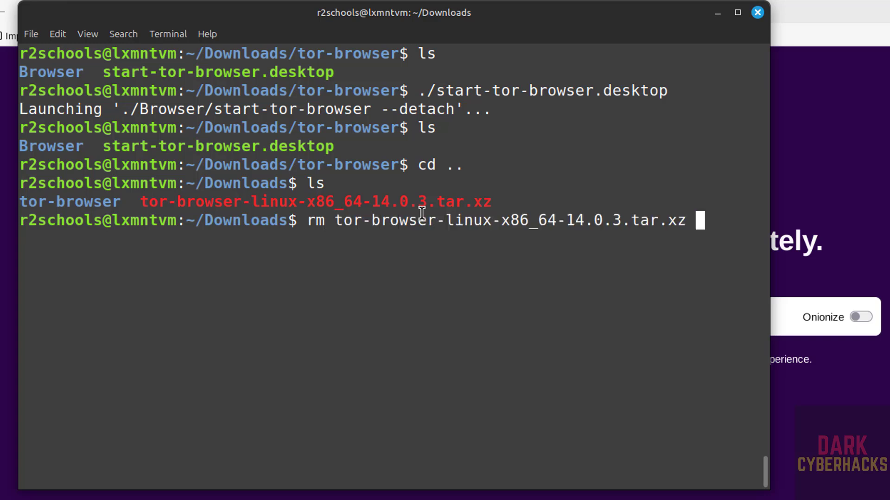
pyautogui.press('Return')
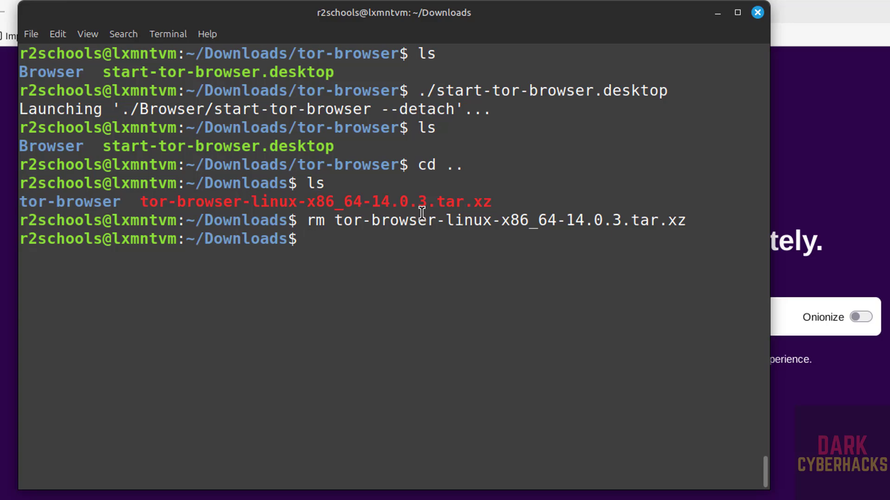
pyautogui.write('ls')
pyautogui.press('Return')
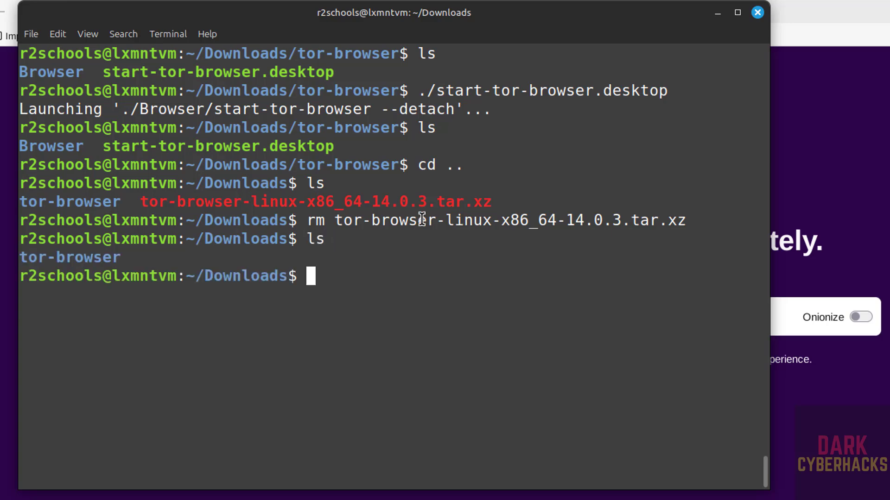